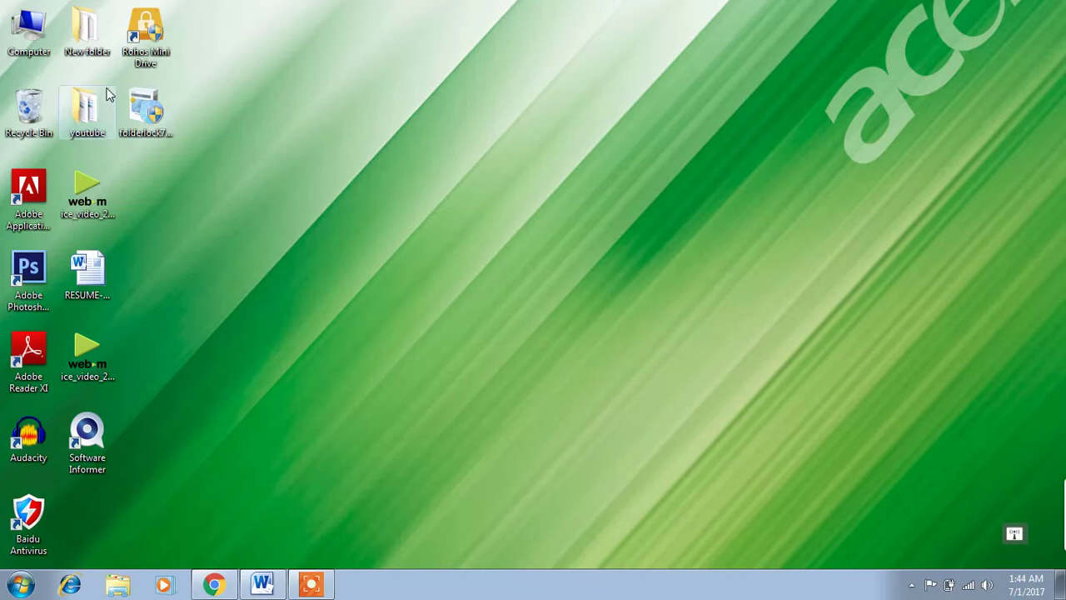
Step: Install Folder Lock 7 from the desktop installer in the default location with both shortcut options, and launch it on finishing
click(152, 115)
click(152, 115)
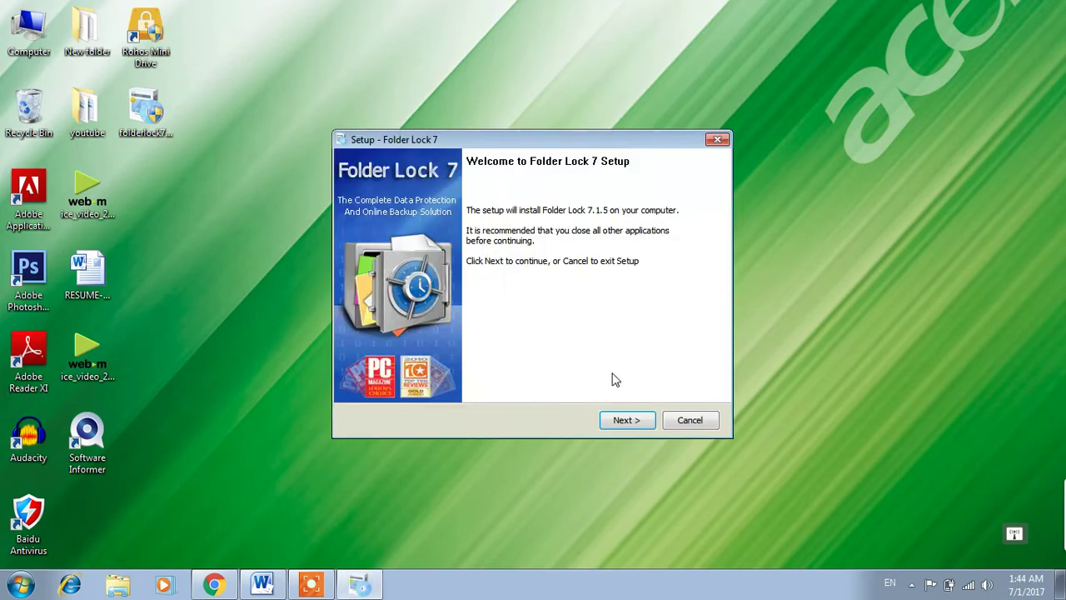
click(627, 420)
click(627, 419)
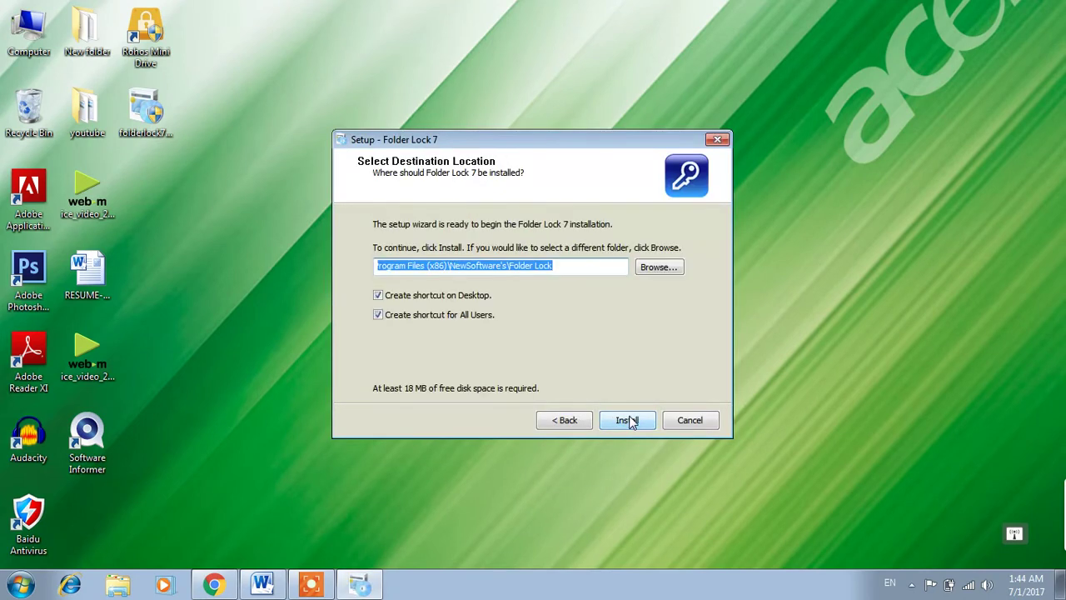
click(627, 420)
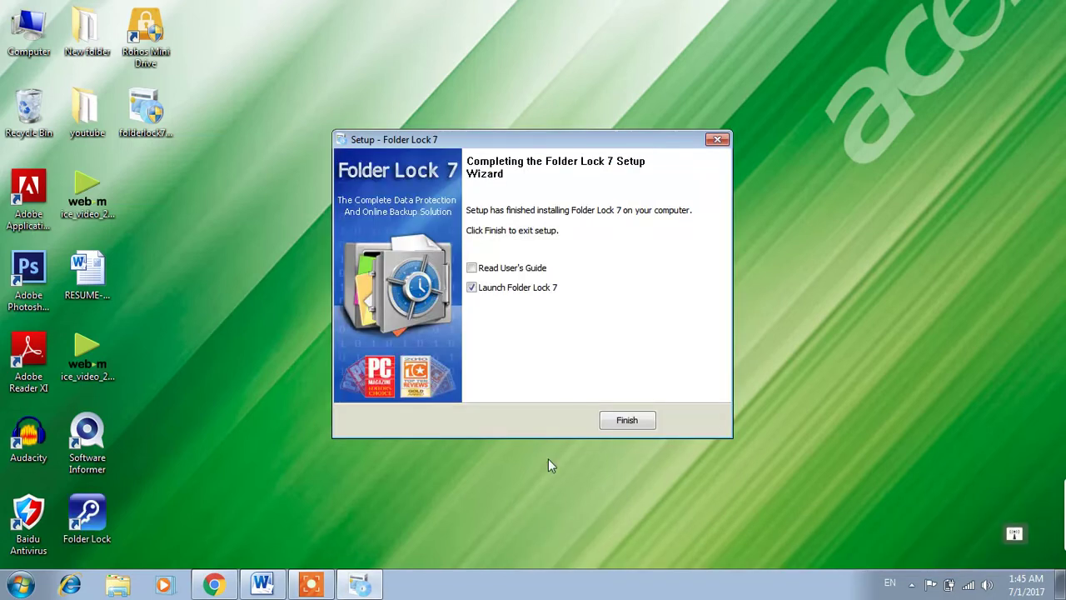
click(619, 421)
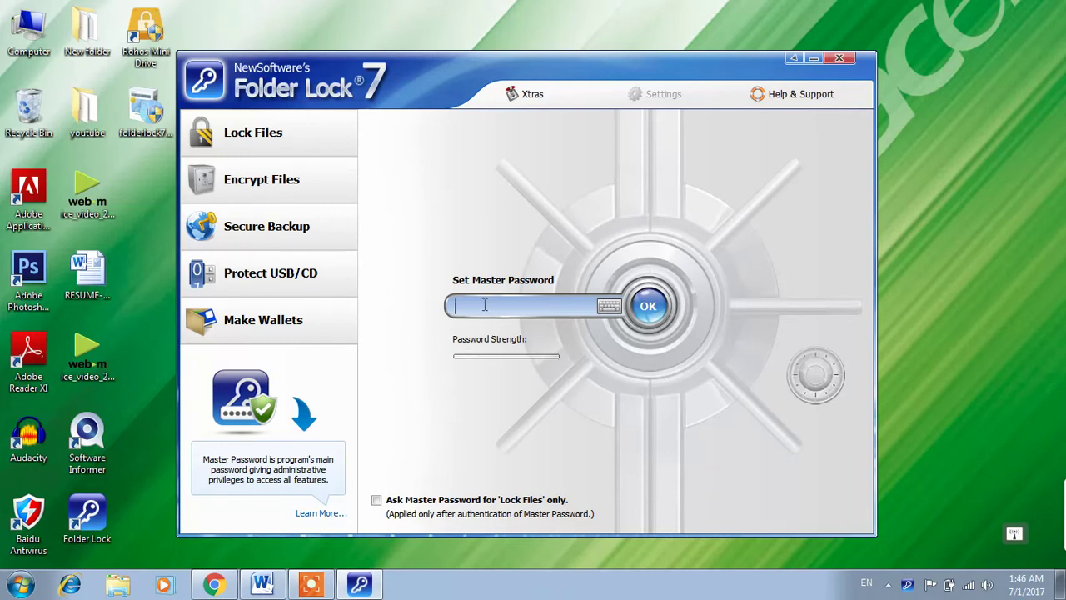
Step: Set the master password, confirm it by entering it again, and enter the program
text(••••••••••••••)
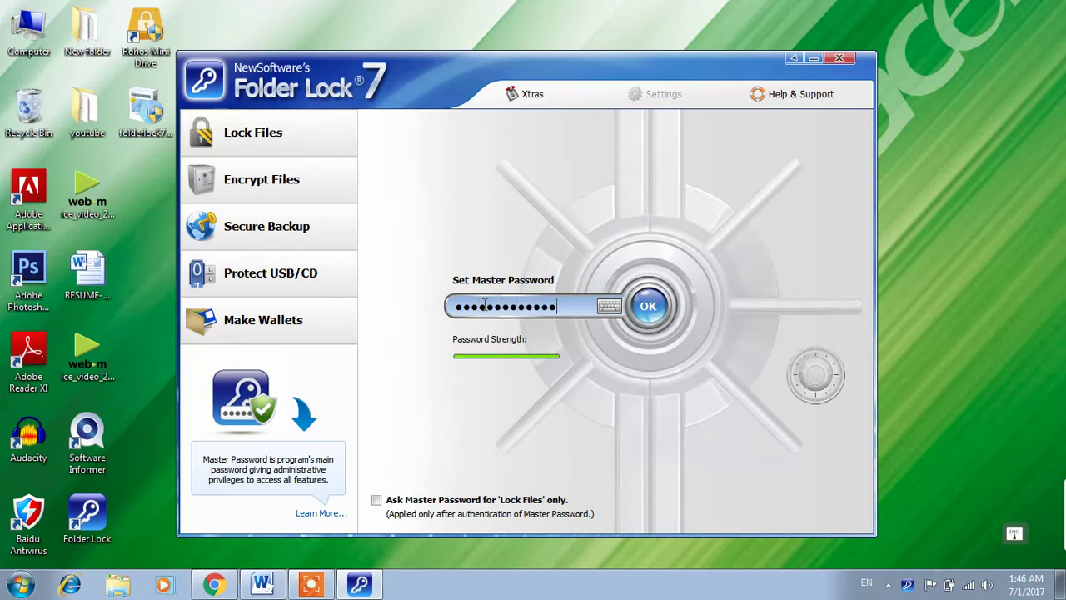
click(650, 317)
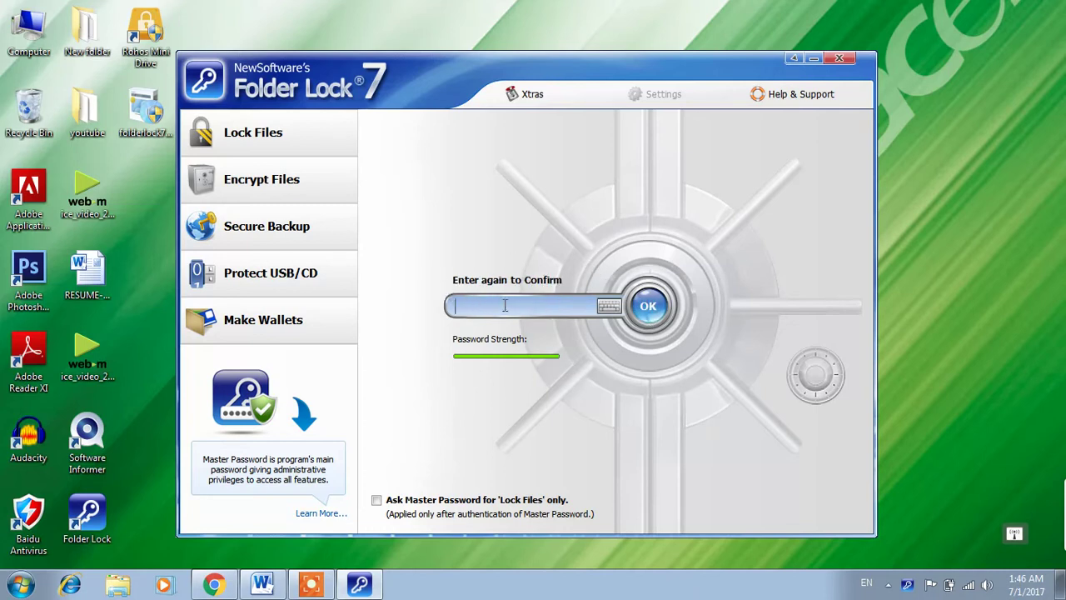
text(•••••••••••••)
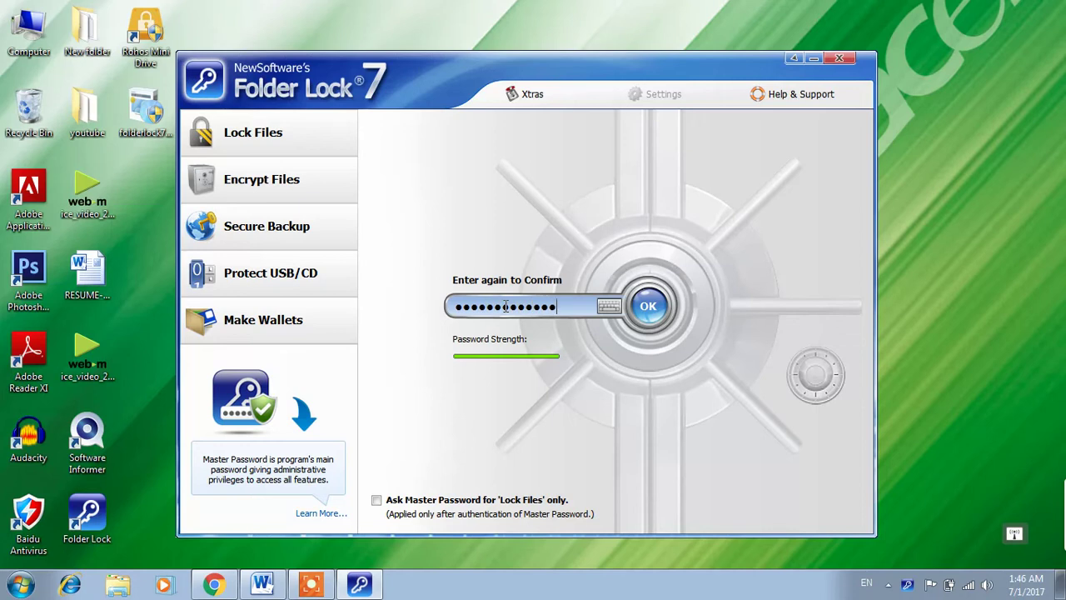
click(648, 308)
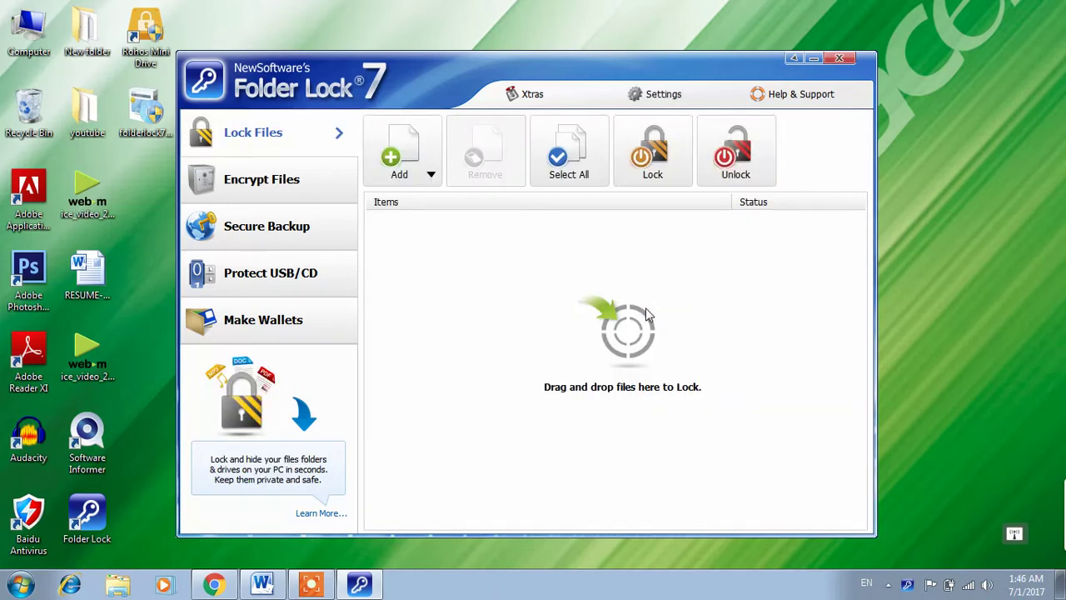
click(815, 58)
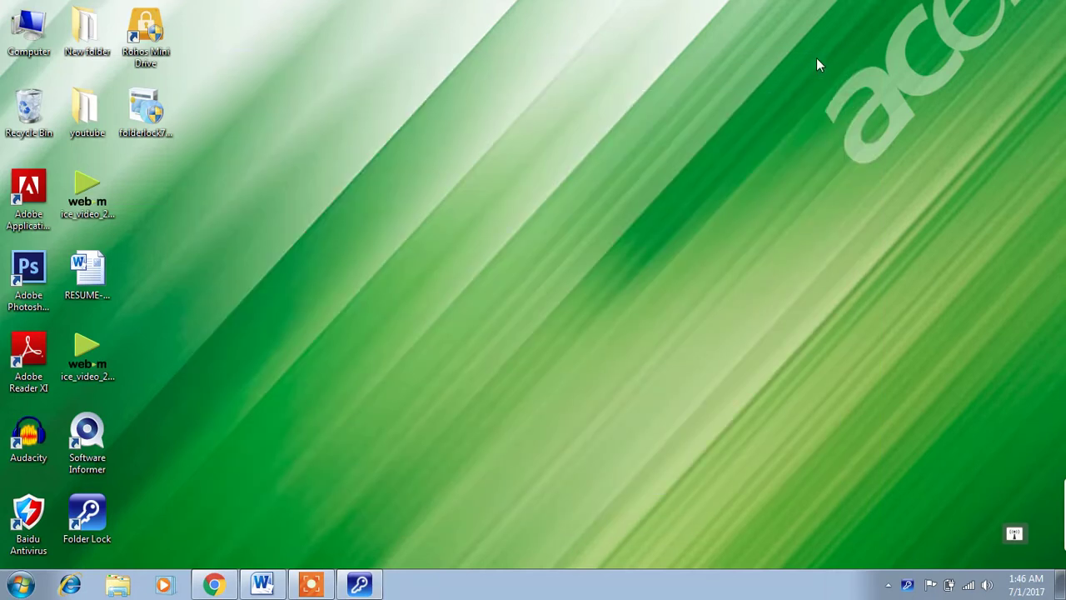
click(908, 585)
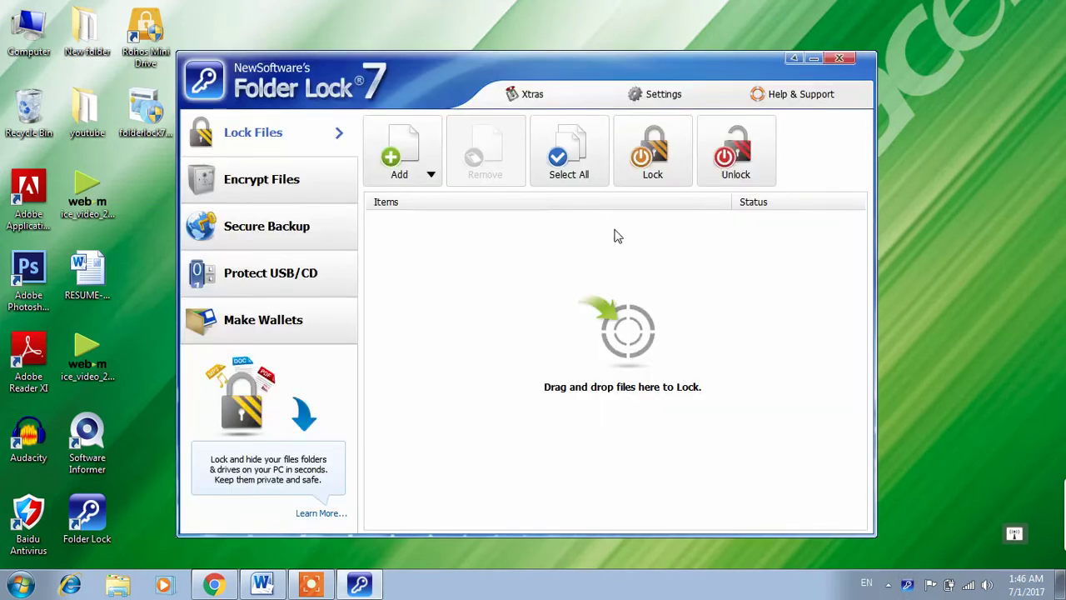
drag(694, 72, 706, 47)
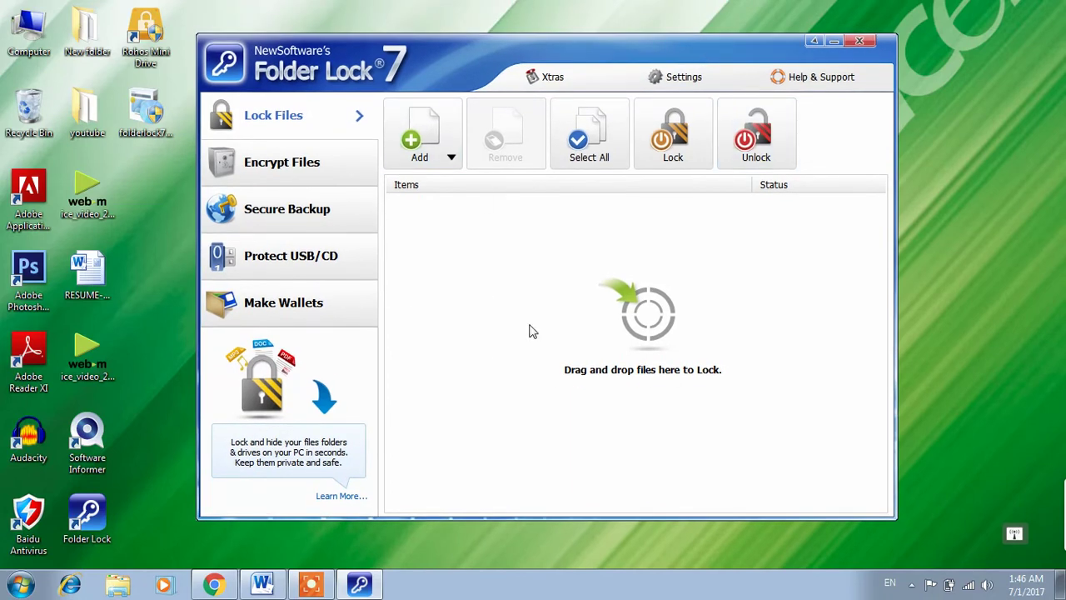
drag(486, 66, 286, 43)
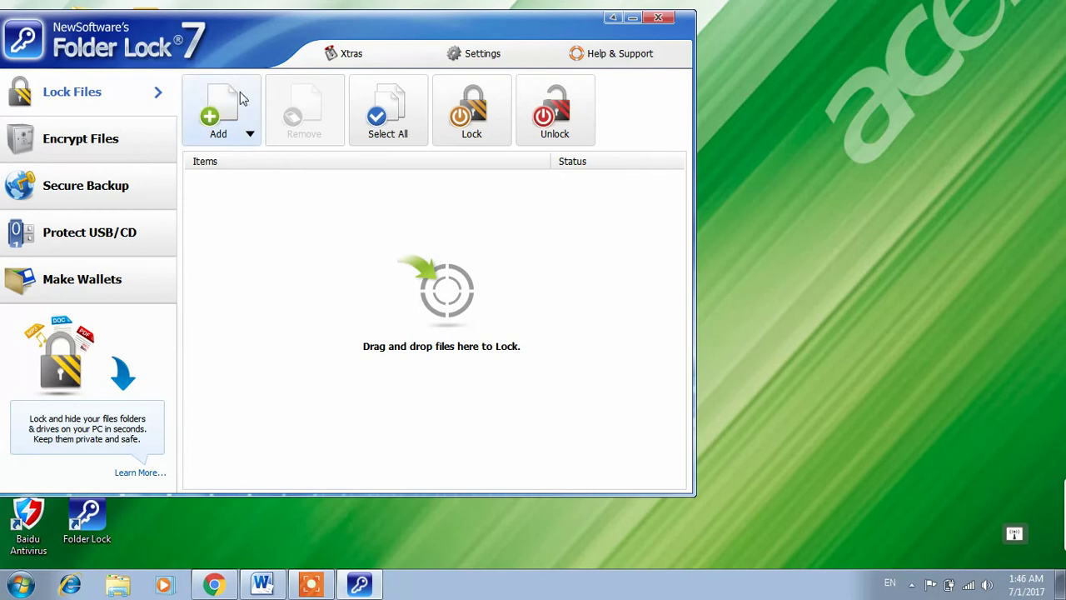
click(248, 133)
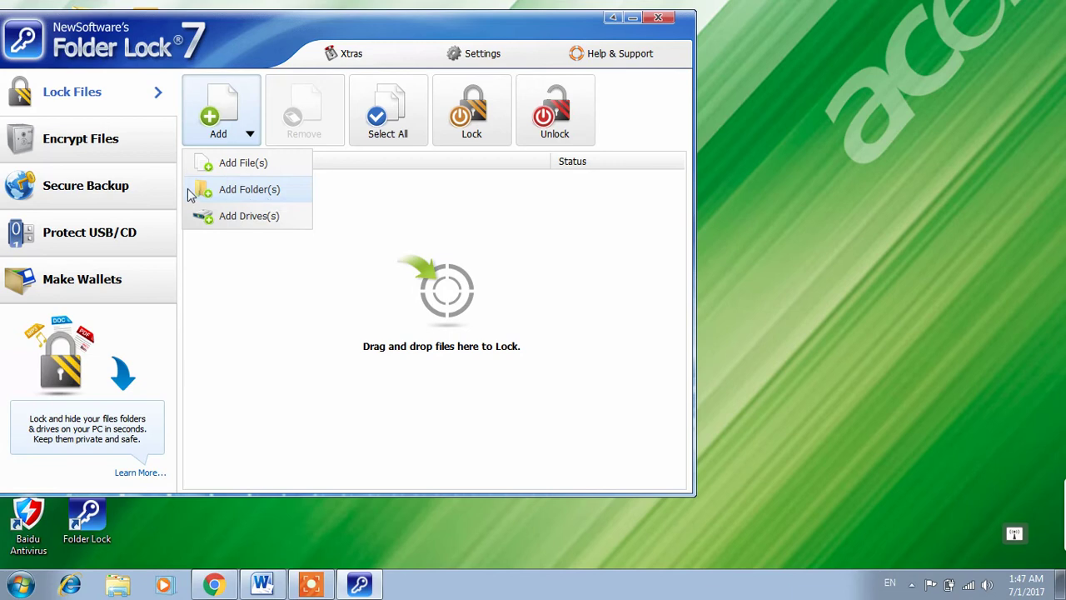
click(244, 190)
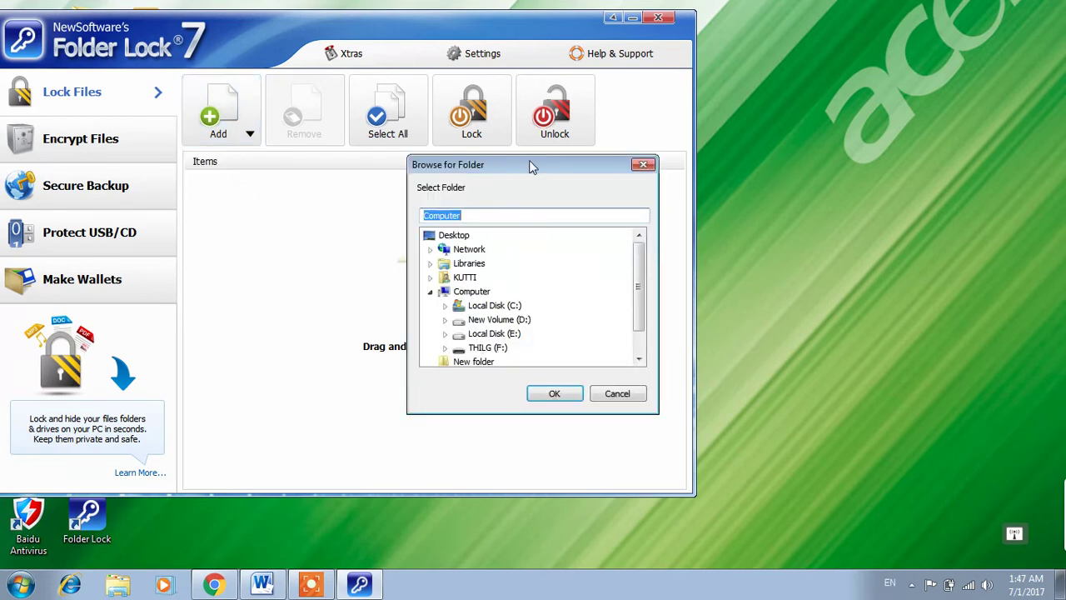
drag(527, 169, 492, 75)
mouse_move(597, 167)
mouse_down()
mouse_move(597, 177)
mouse_move(607, 155)
mouse_up()
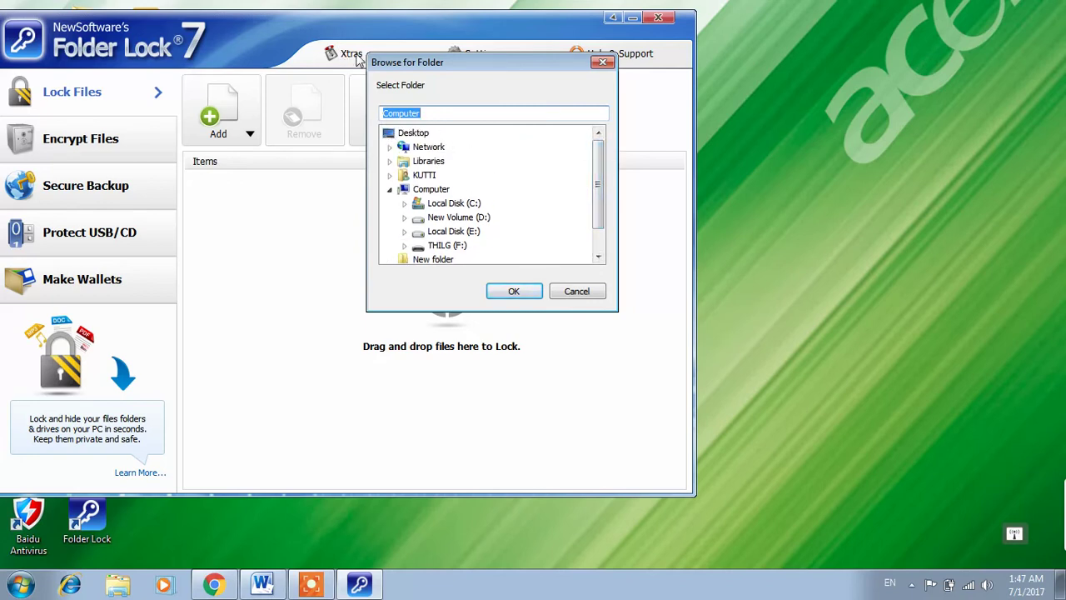
click(557, 293)
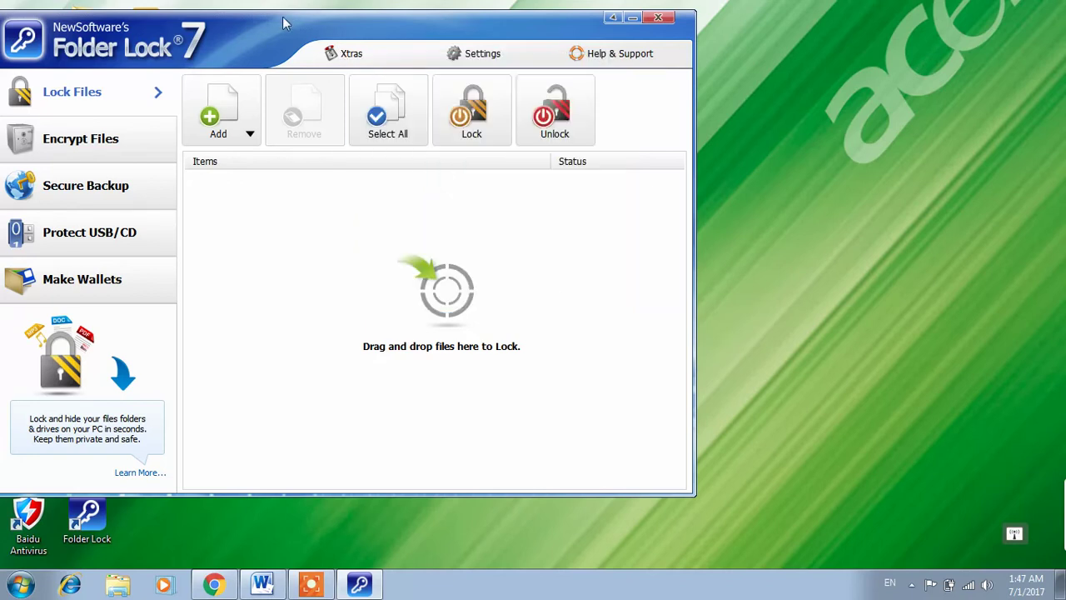
Step: Add the desktop folder "New folder" to the list of locked files
drag(274, 40, 443, 75)
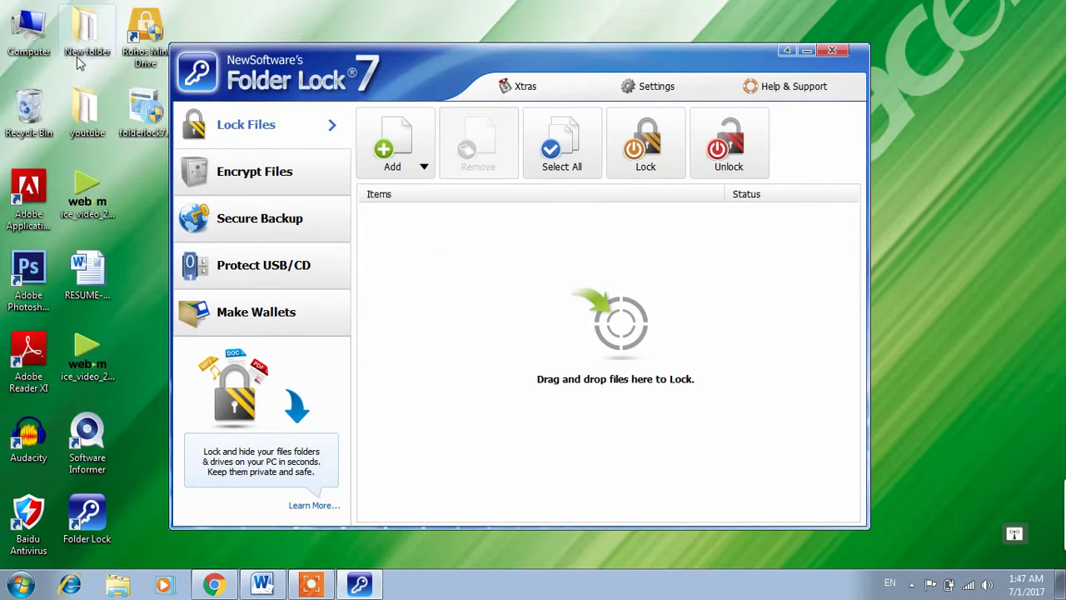
drag(460, 76, 409, 45)
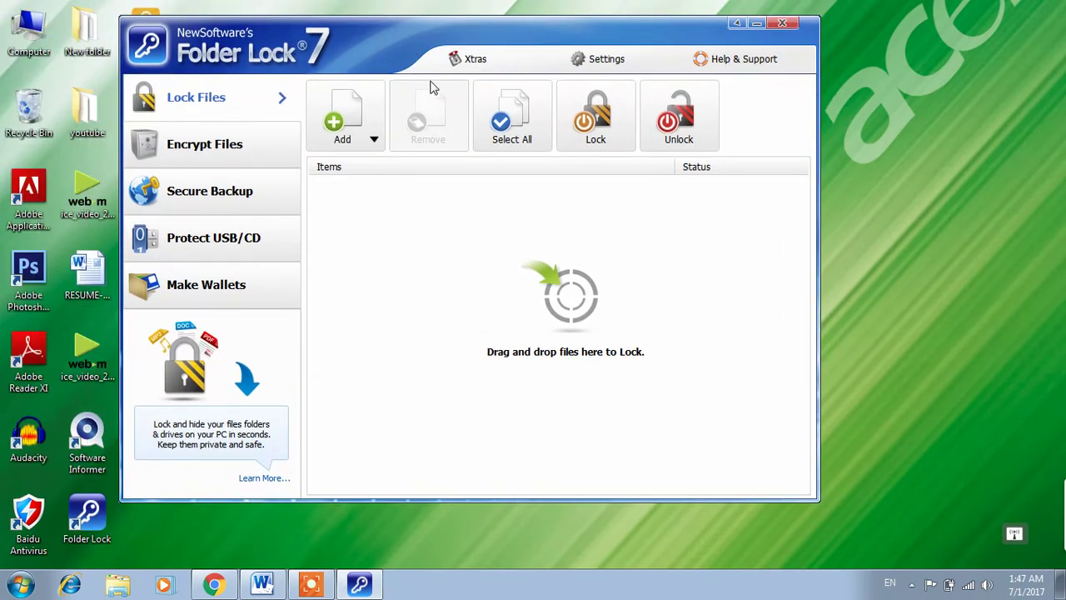
click(374, 141)
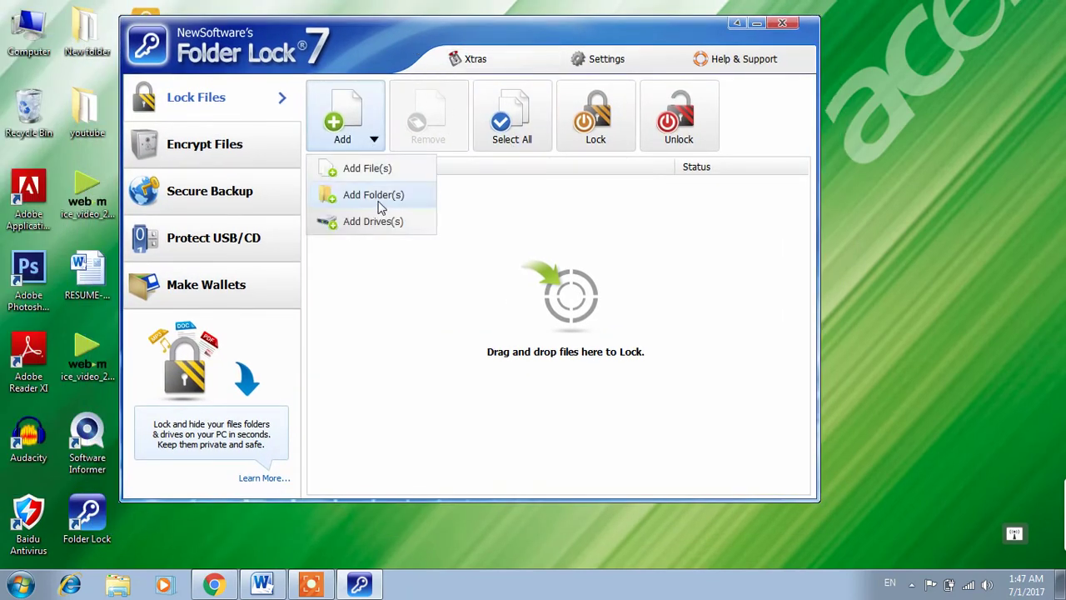
click(378, 205)
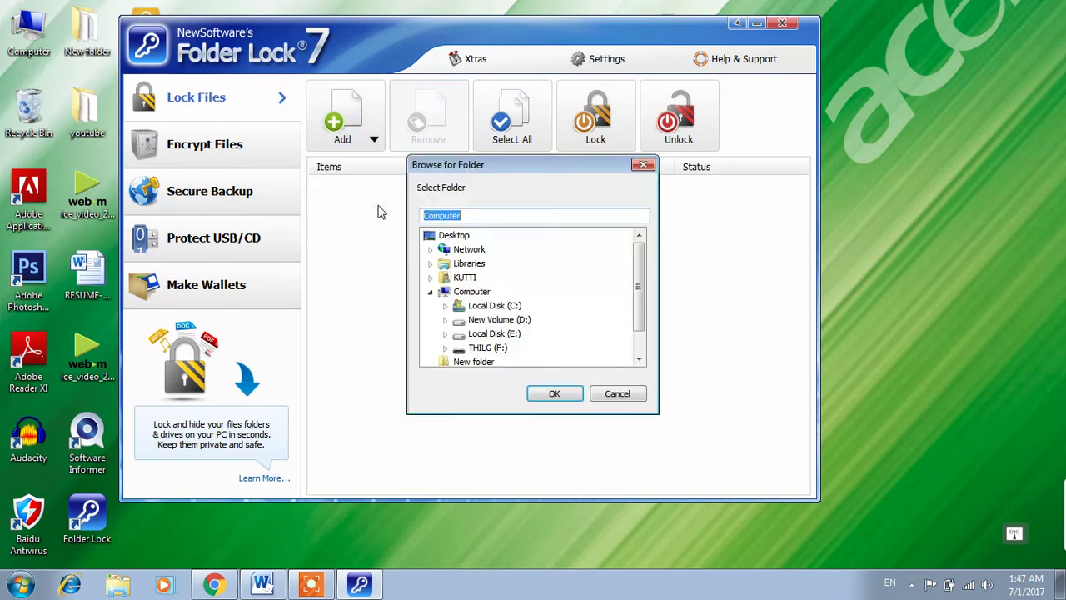
click(439, 239)
double_click(441, 239)
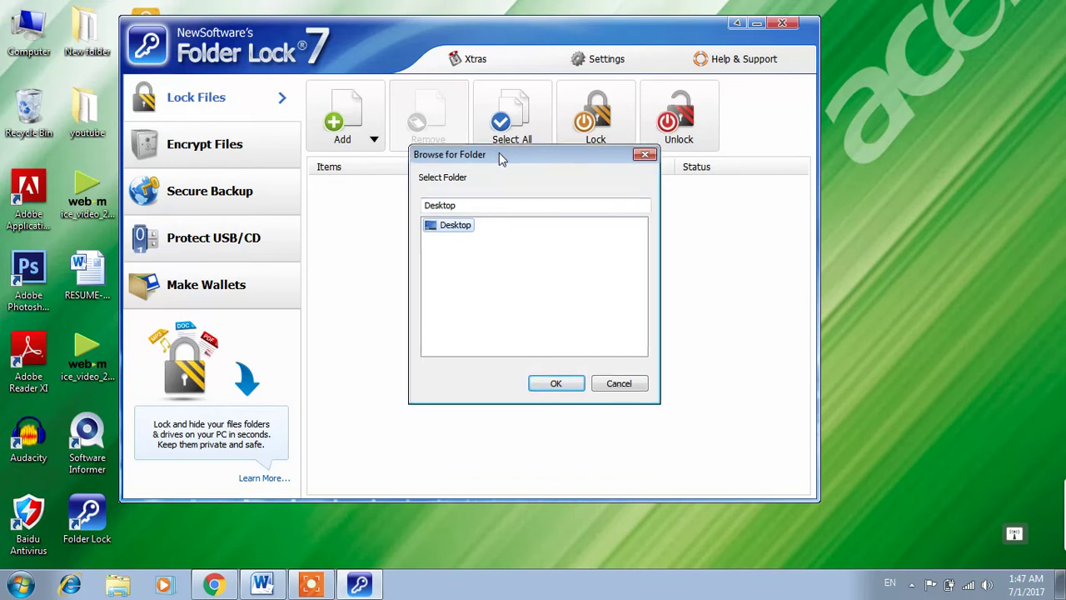
double_click(447, 223)
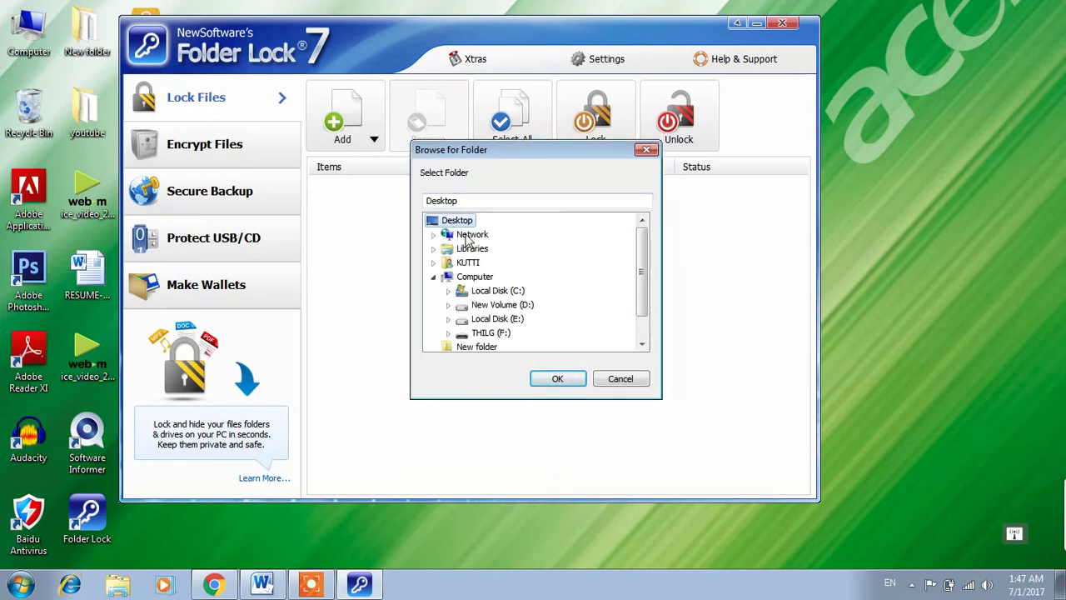
click(461, 265)
double_click(462, 266)
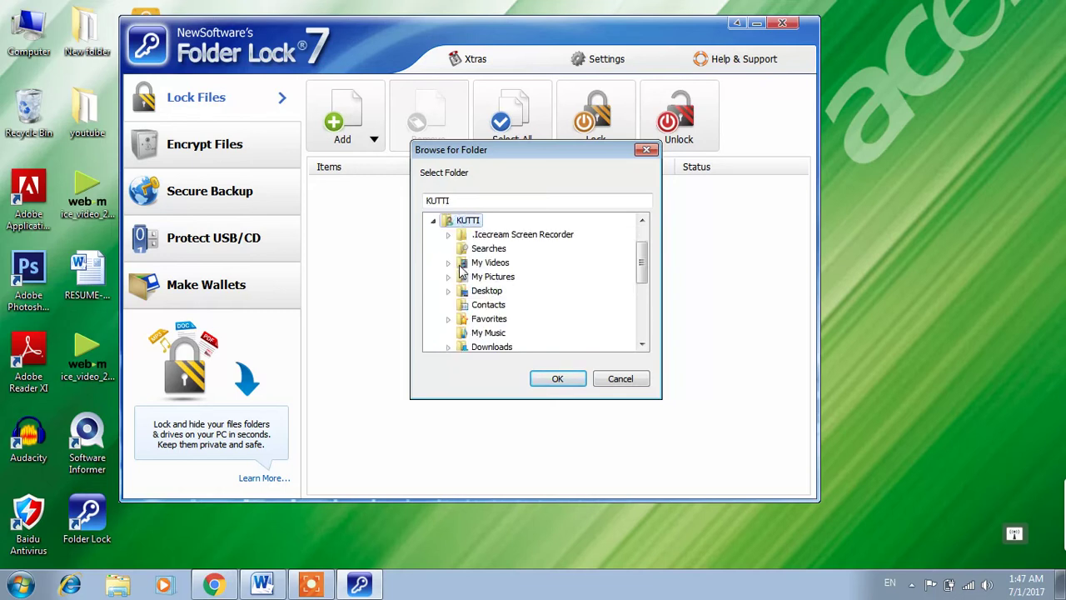
drag(644, 267, 653, 333)
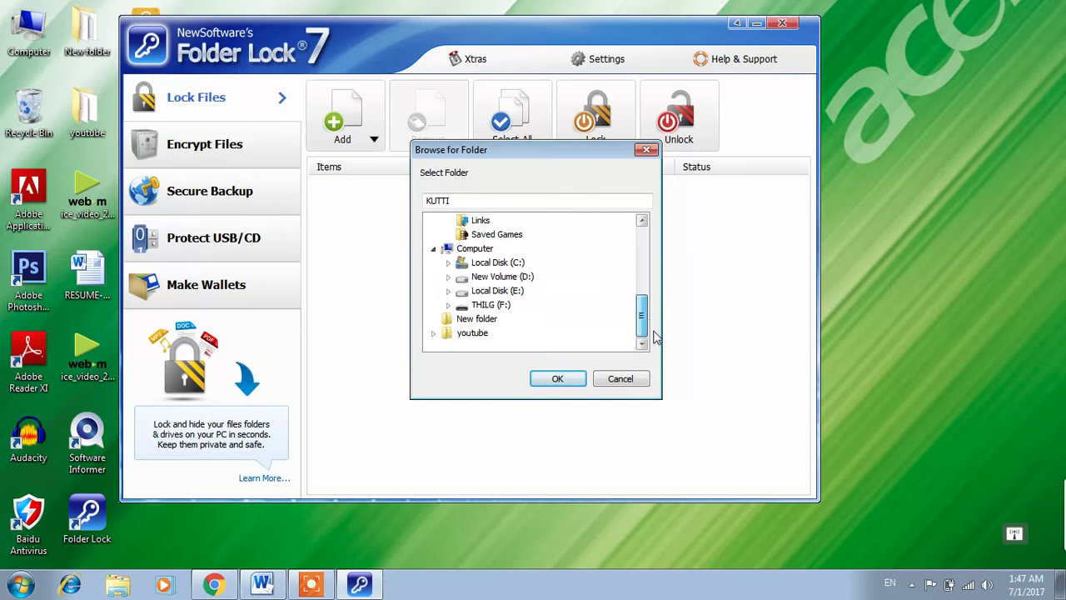
click(457, 333)
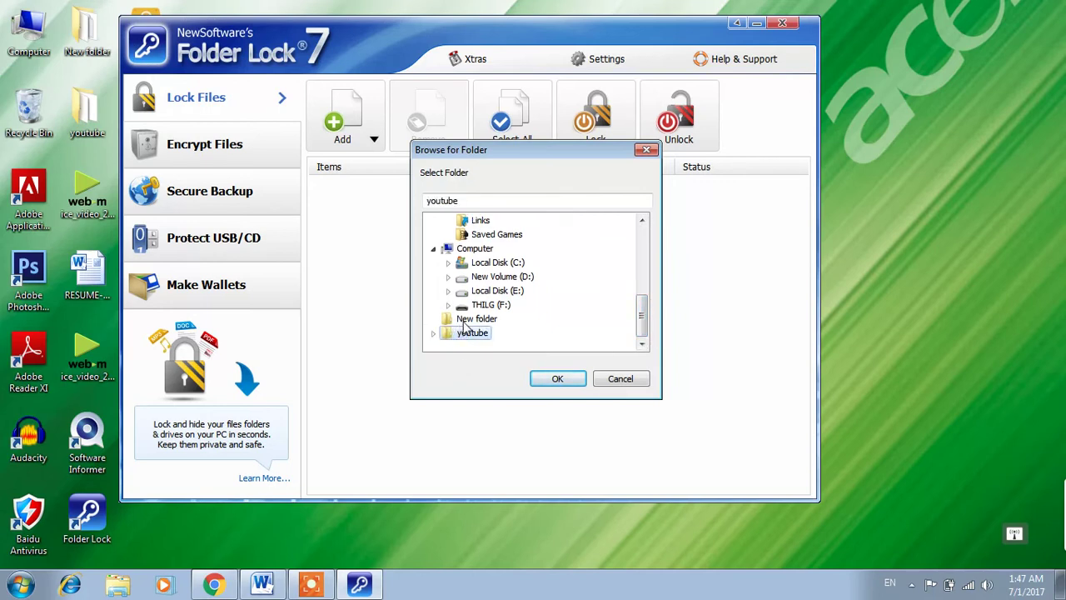
click(468, 320)
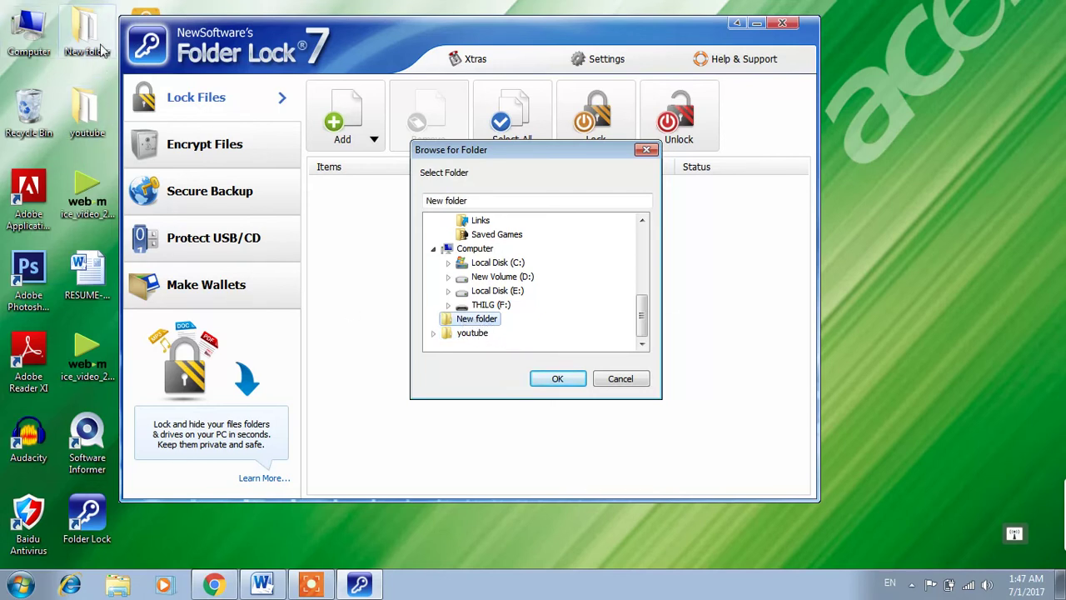
click(555, 379)
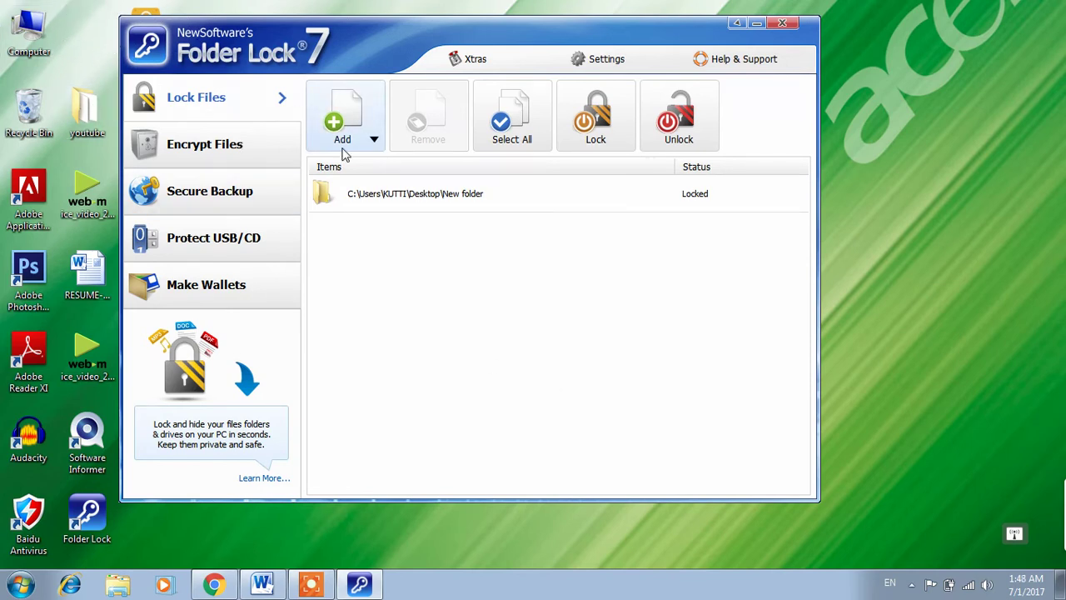
Step: Add the desktop folder "youtube" to the locked items as well
click(372, 139)
click(377, 197)
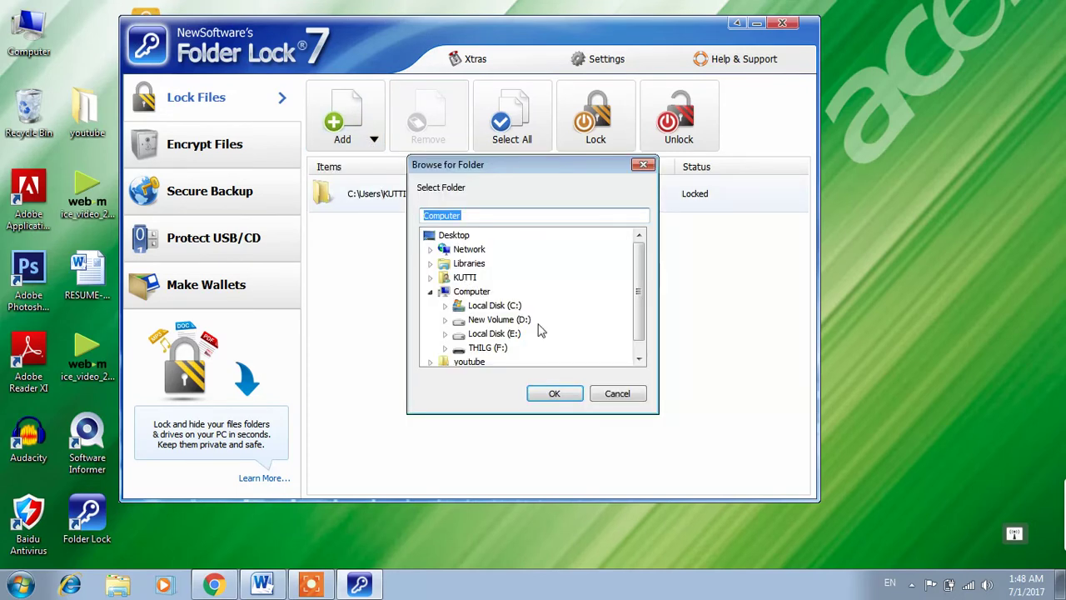
drag(643, 284, 641, 329)
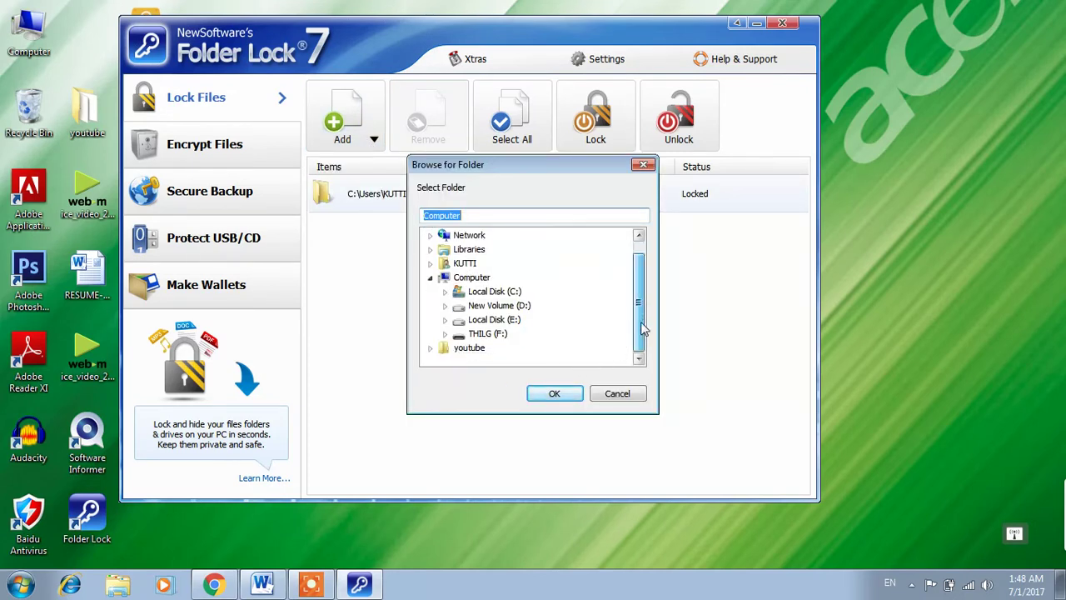
click(469, 349)
click(541, 391)
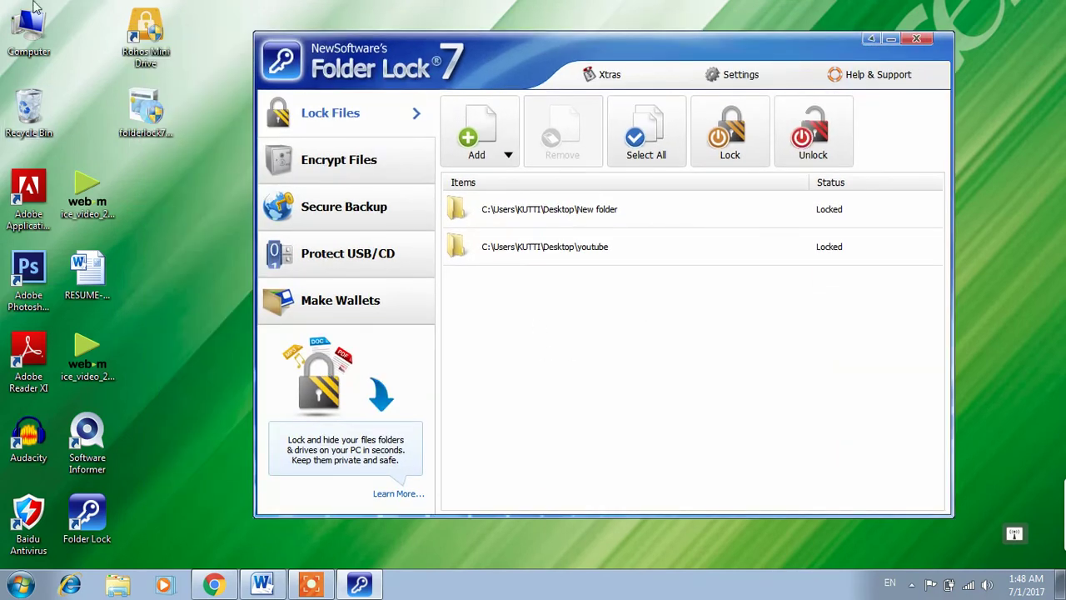
Step: Search the whole computer for "new" in Windows Explorer to check whether the locked folder can be found
double_click(34, 7)
drag(721, 46, 700, 0)
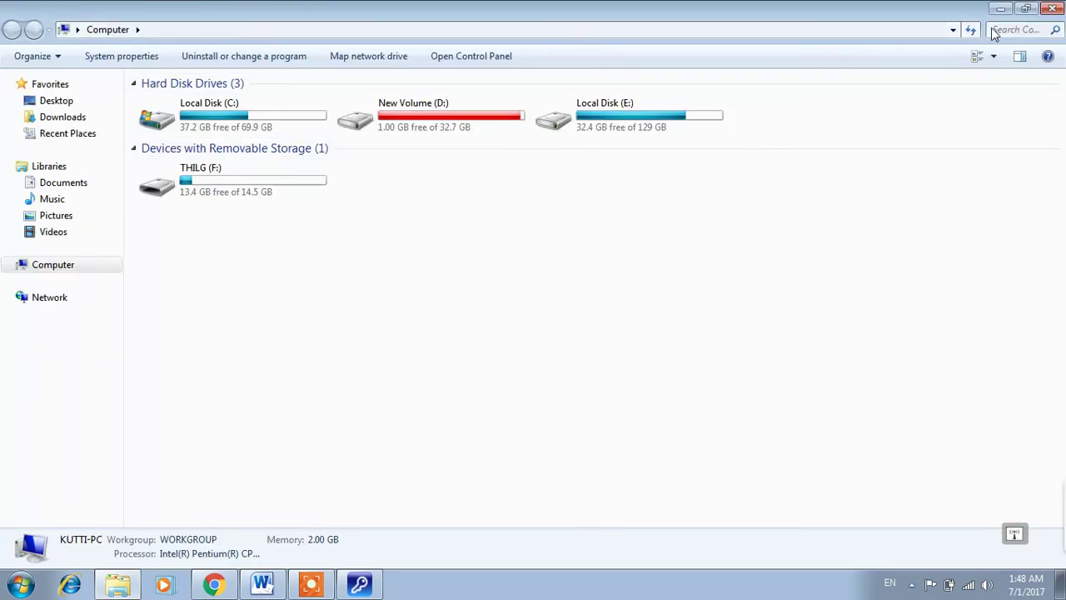
click(1007, 29)
text(new)
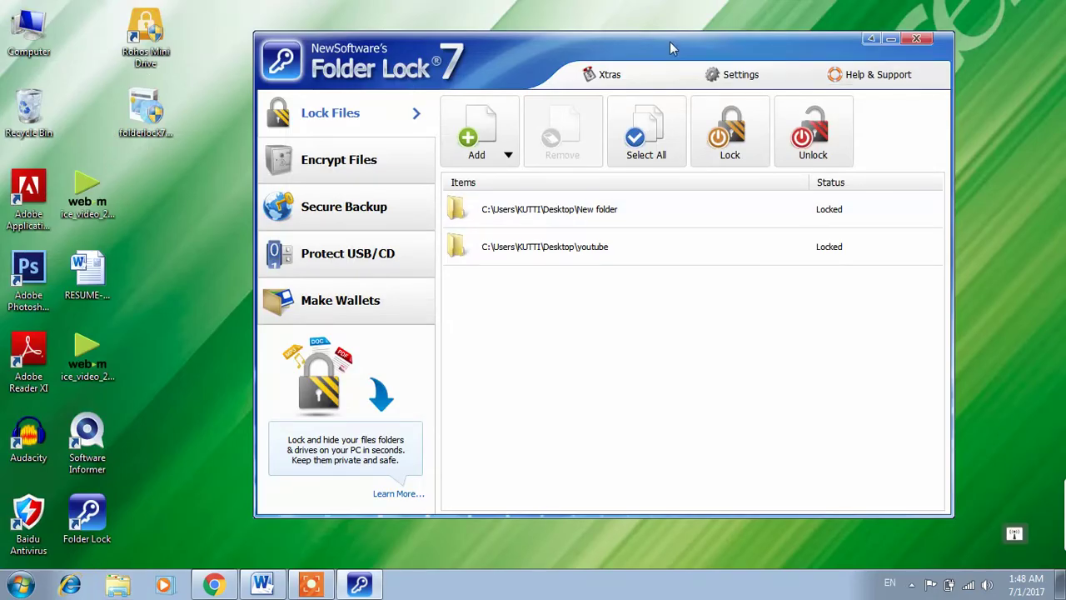
Step: In the Password Security settings, fill in the current master password, a new password and its confirmation to change the master password
drag(669, 41, 563, 23)
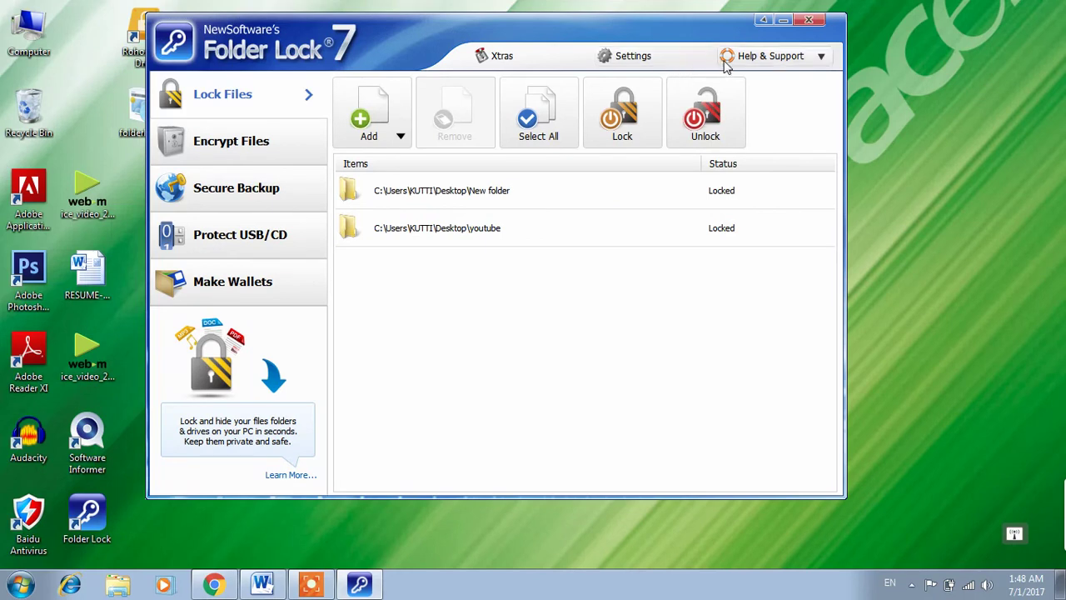
click(676, 63)
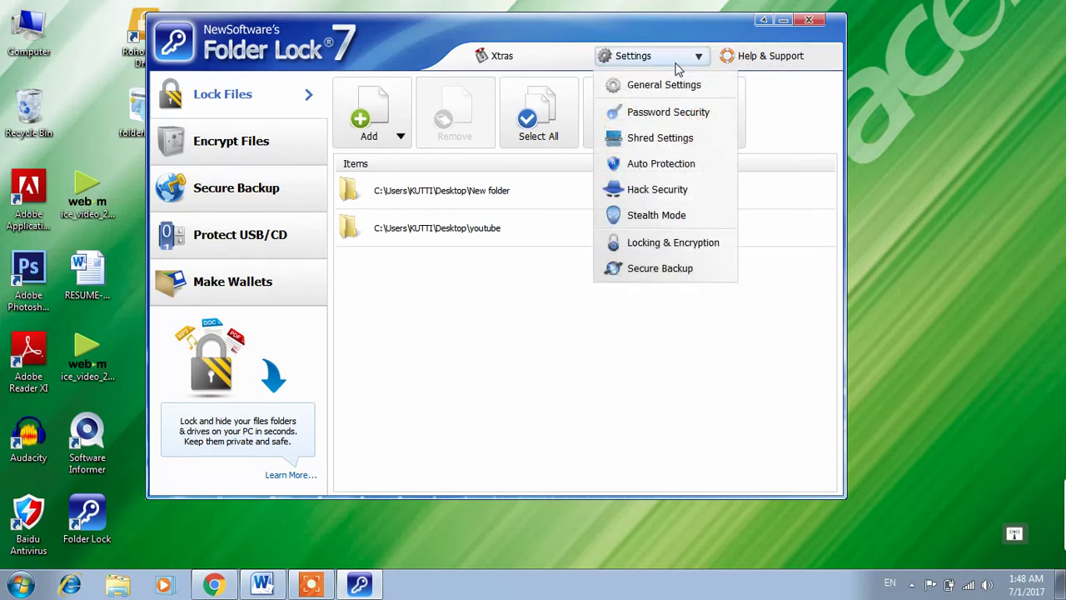
click(657, 113)
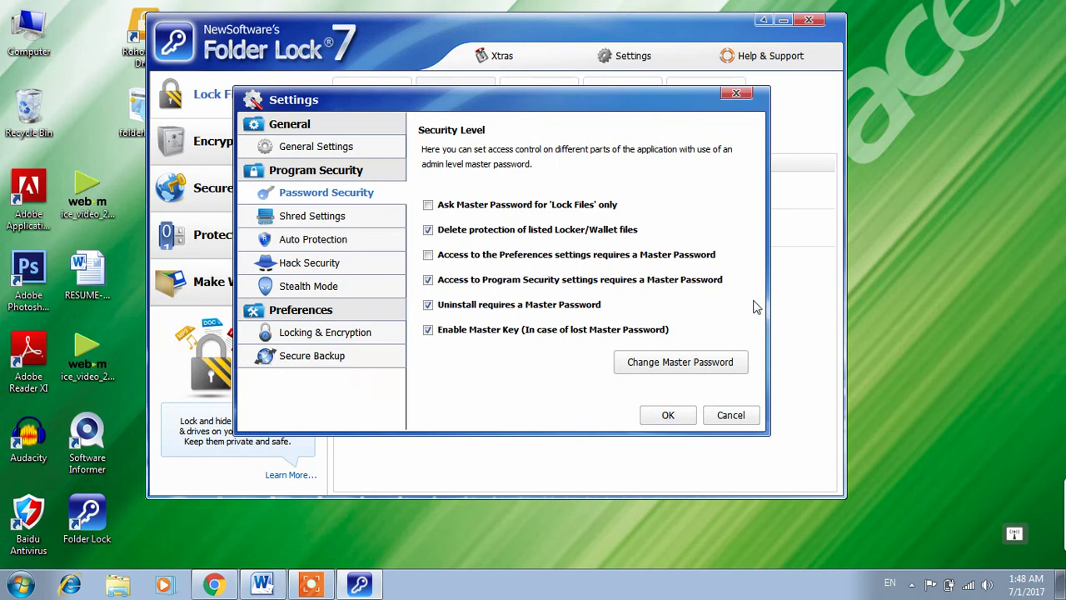
click(713, 362)
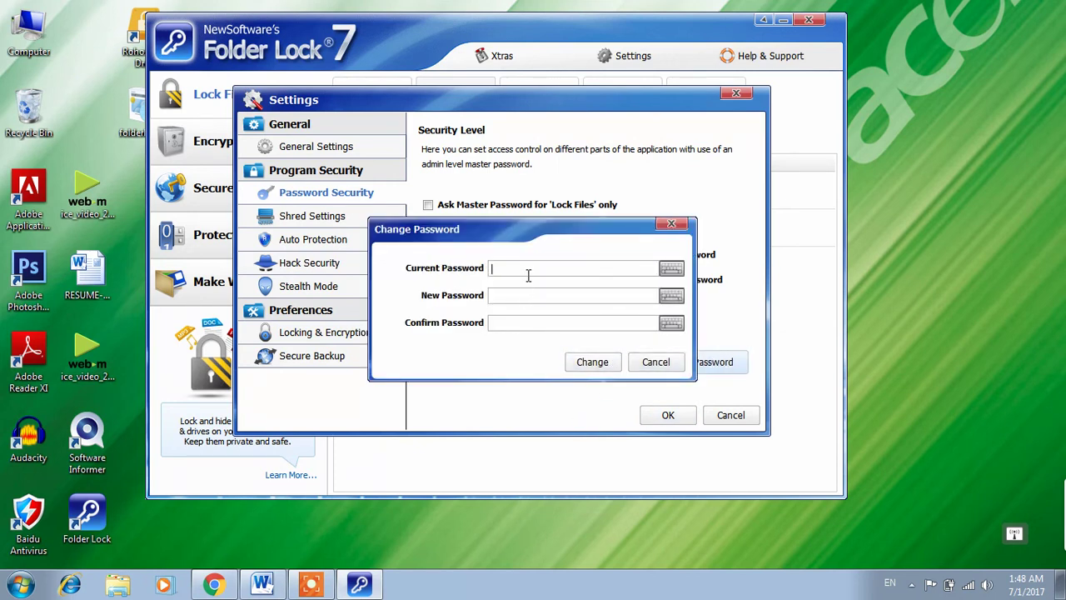
text(●●●●●●●●●●●●●)
text(••••••)
click(539, 317)
text(•••••••)
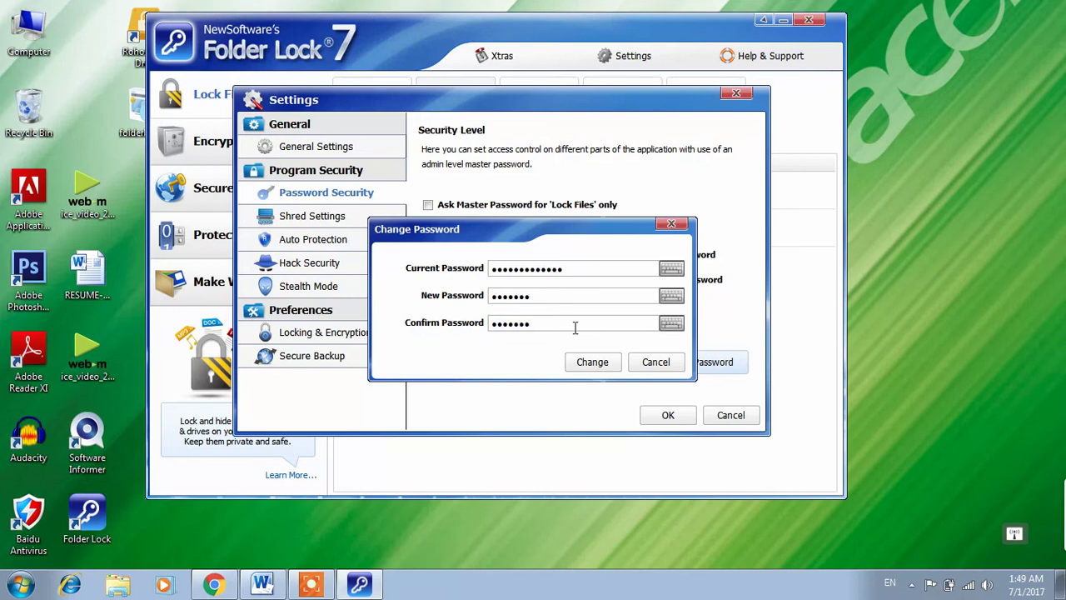